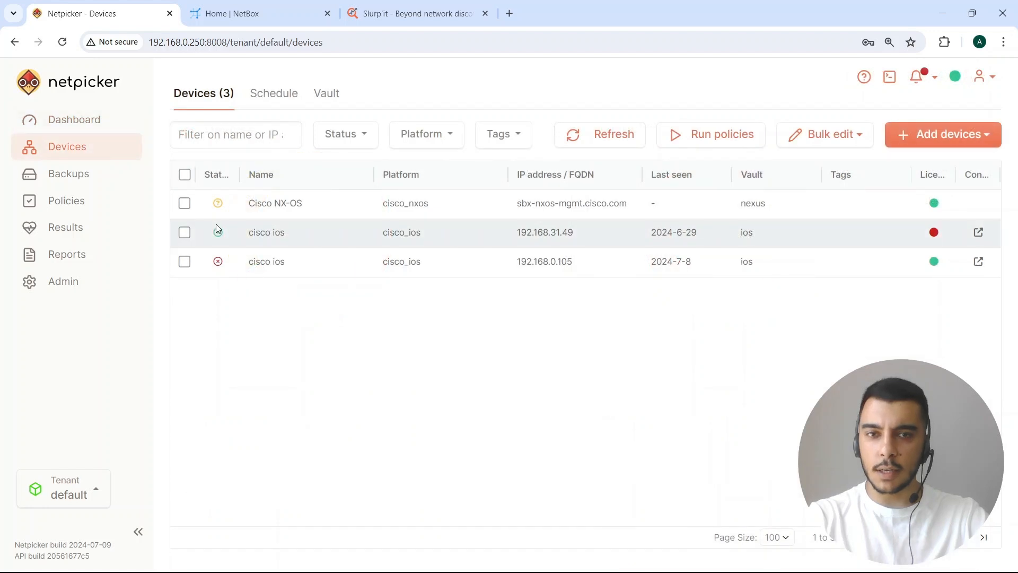
pyautogui.click(987, 137)
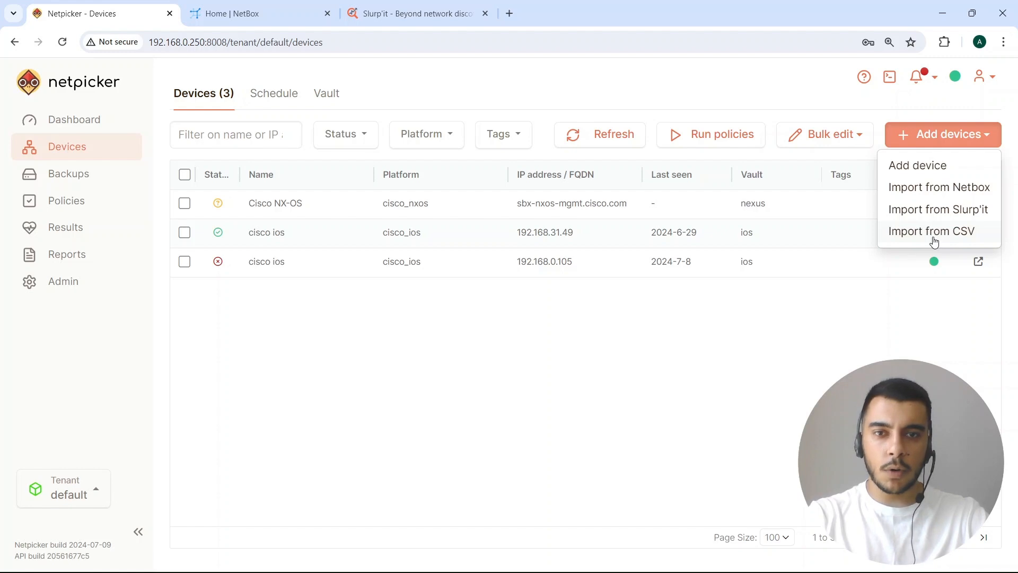
pyautogui.click(956, 195)
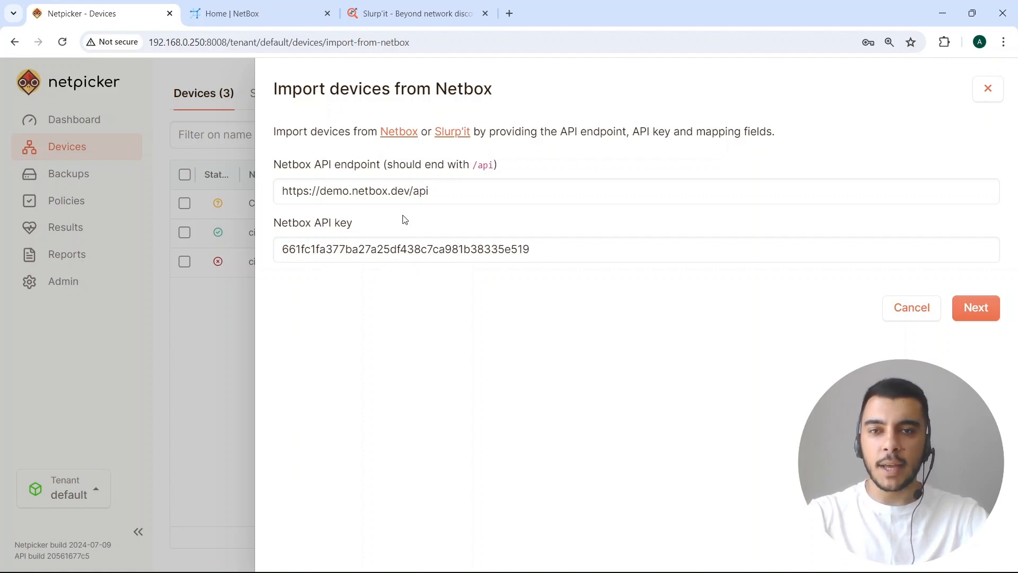
pyautogui.moveTo(409, 191); pyautogui.dragTo(433, 191)
pyautogui.click(434, 191)
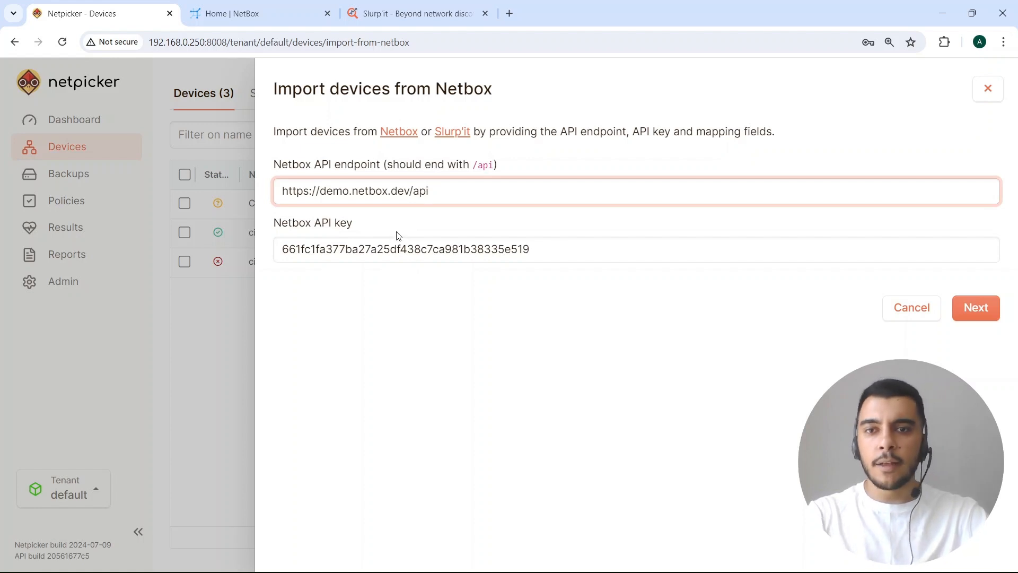
pyautogui.moveTo(411, 191); pyautogui.dragTo(322, 190)
pyautogui.click(434, 191)
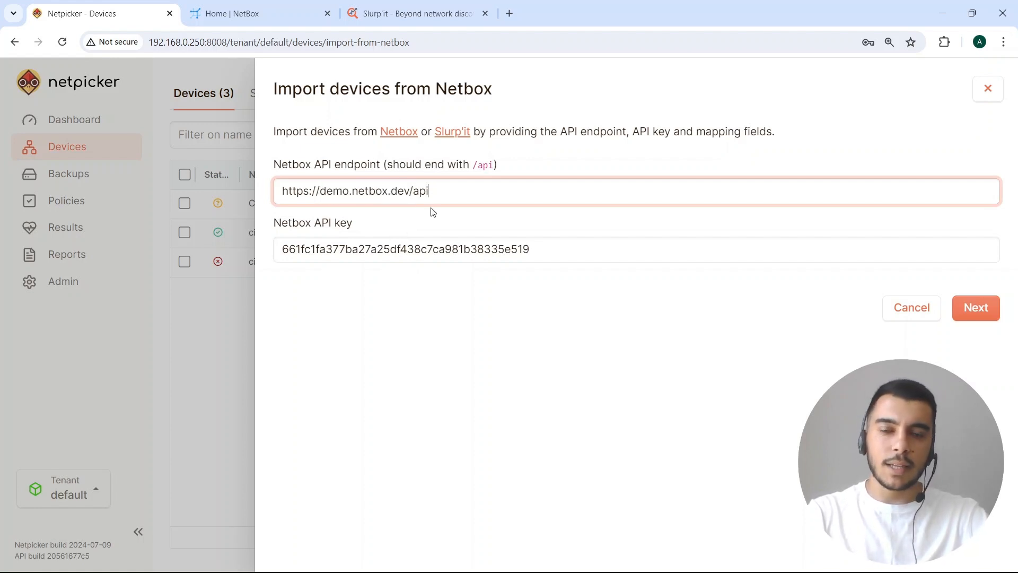
pyautogui.moveTo(410, 190); pyautogui.dragTo(322, 190)
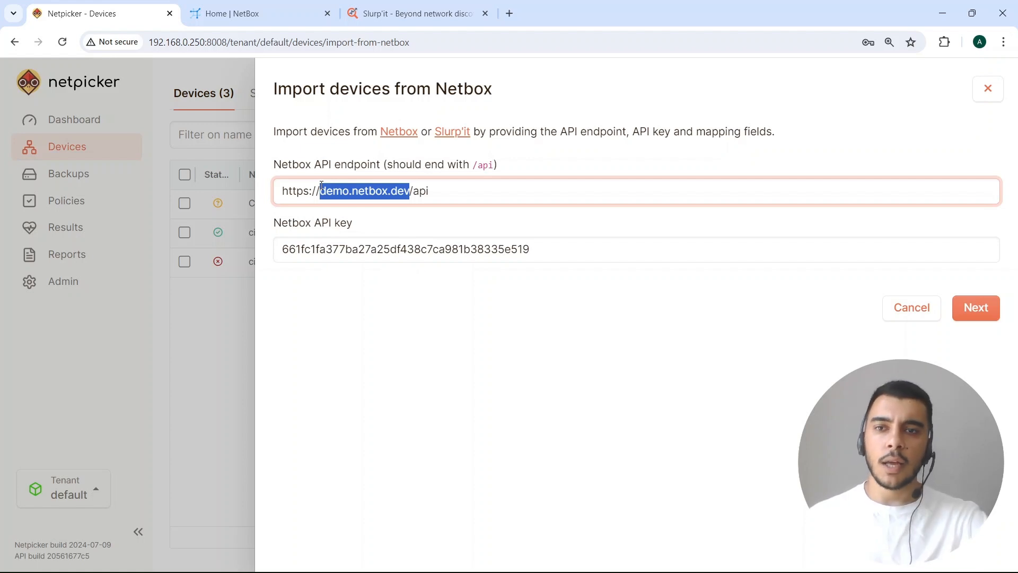
pyautogui.click(439, 193)
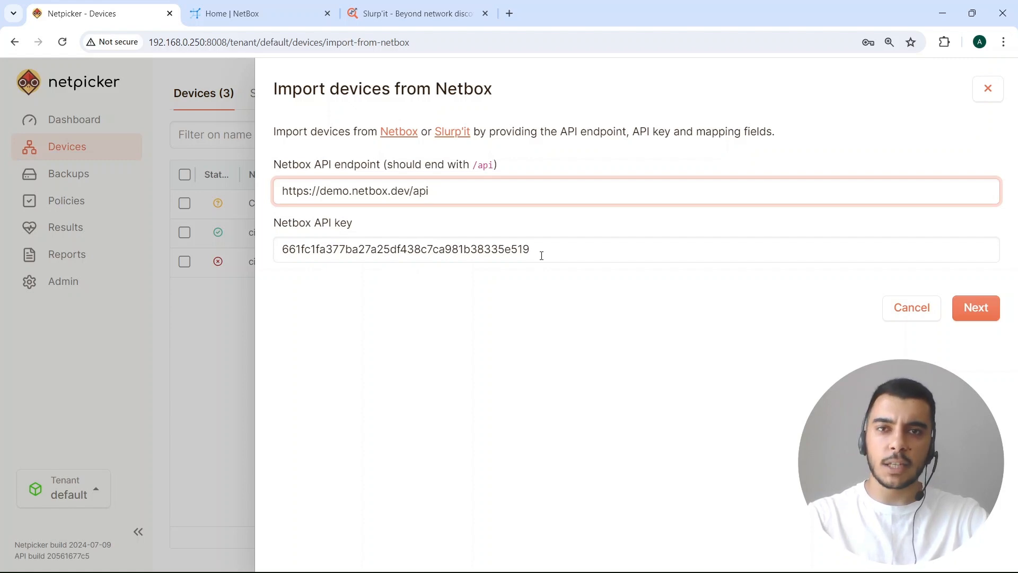
# Switch to the NetBox demo site and bring up its list of API tokens
pyautogui.click(250, 14)
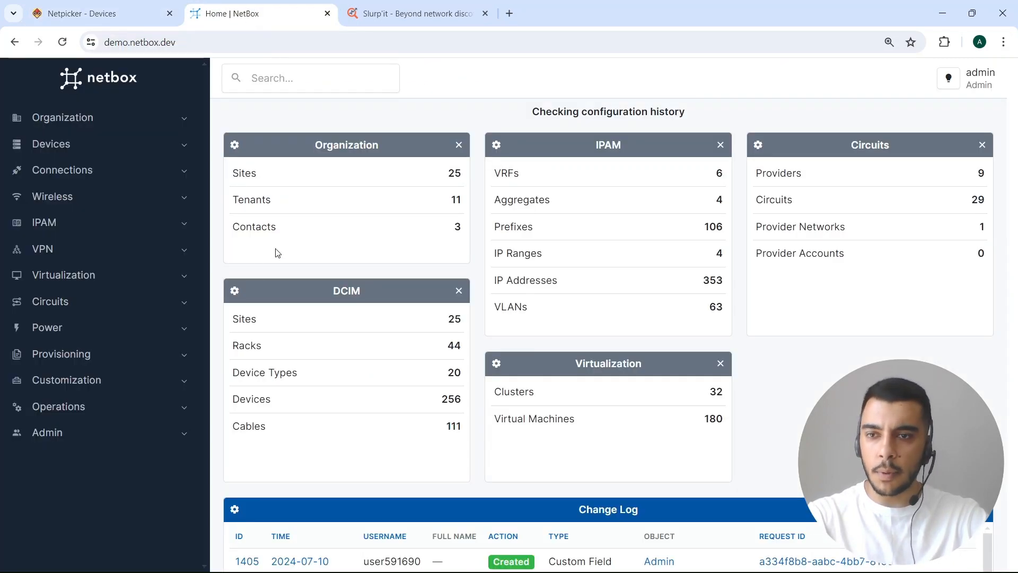
pyautogui.click(183, 434)
pyautogui.scroll(-2, 143, 450)
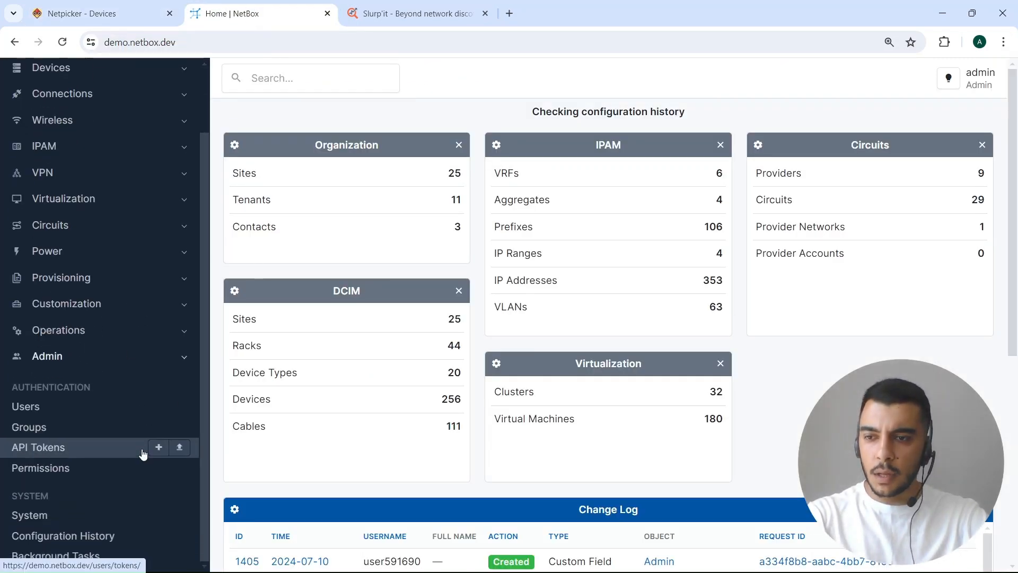
pyautogui.click(37, 450)
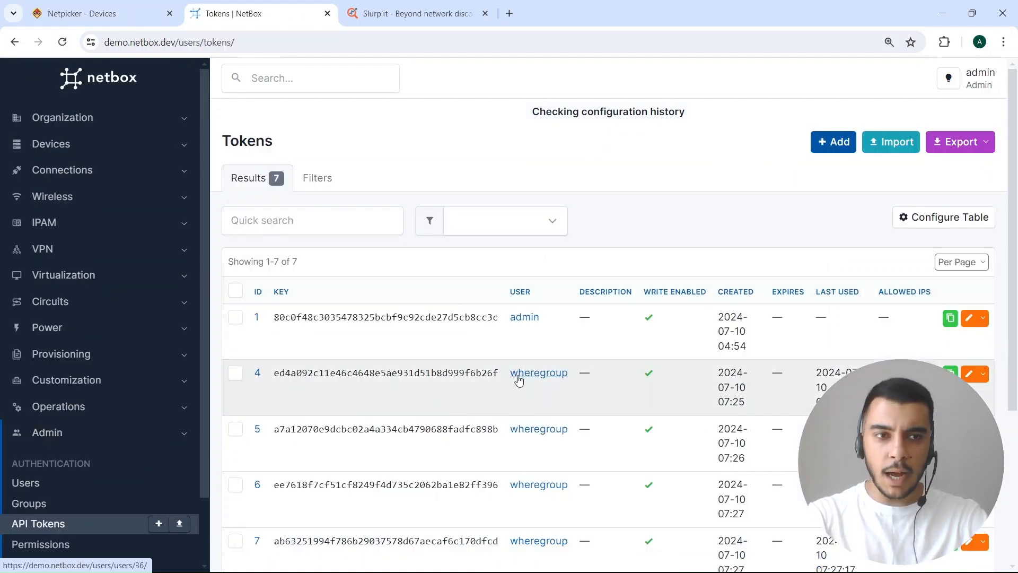
pyautogui.scroll(-2, 523, 372)
pyautogui.scroll(2, 865, 167)
# Create a new write-enabled API token for the admin user in NetBox
pyautogui.click(833, 143)
pyautogui.click(681, 250)
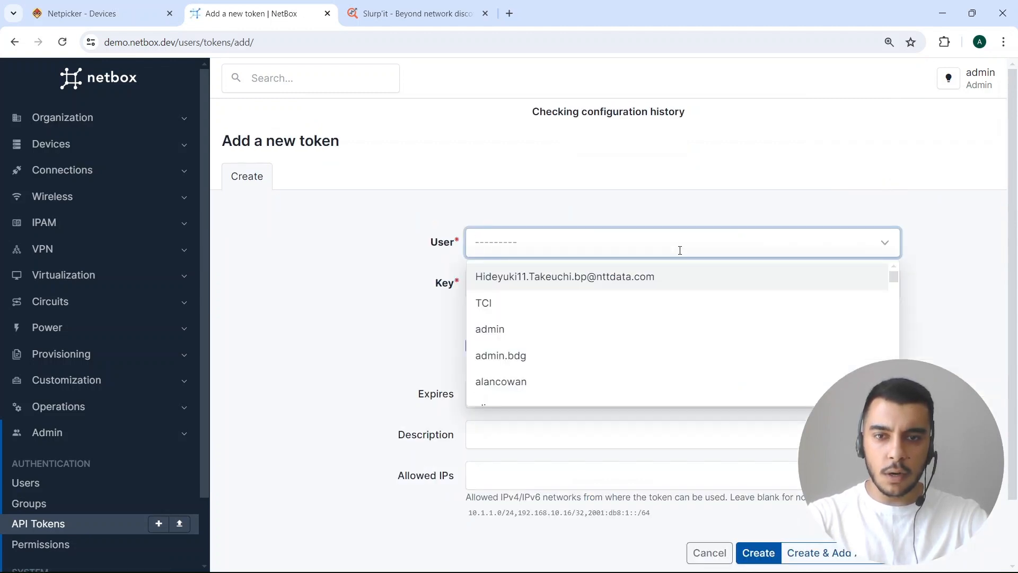
pyautogui.click(618, 329)
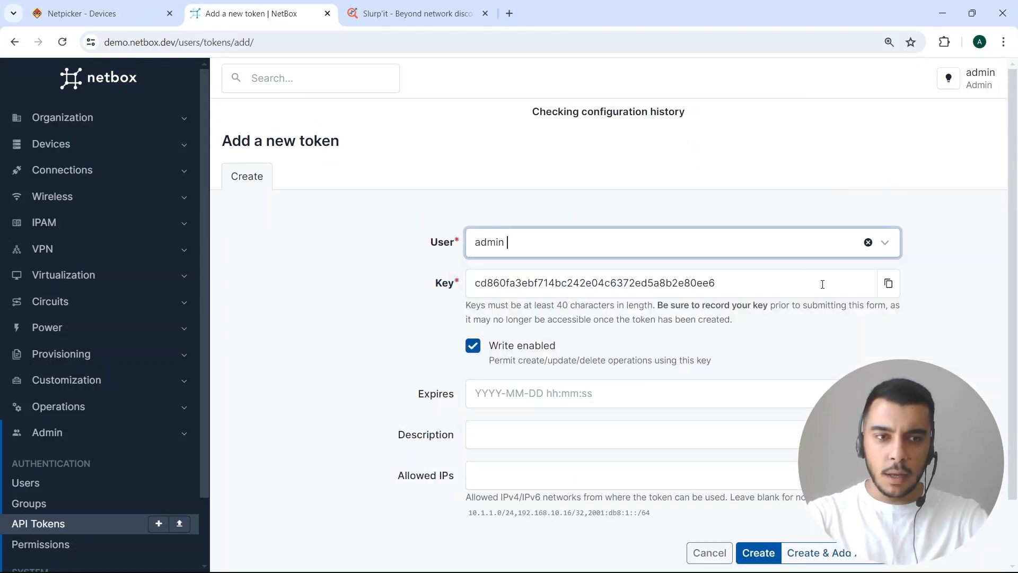
pyautogui.scroll(-2, 838, 286)
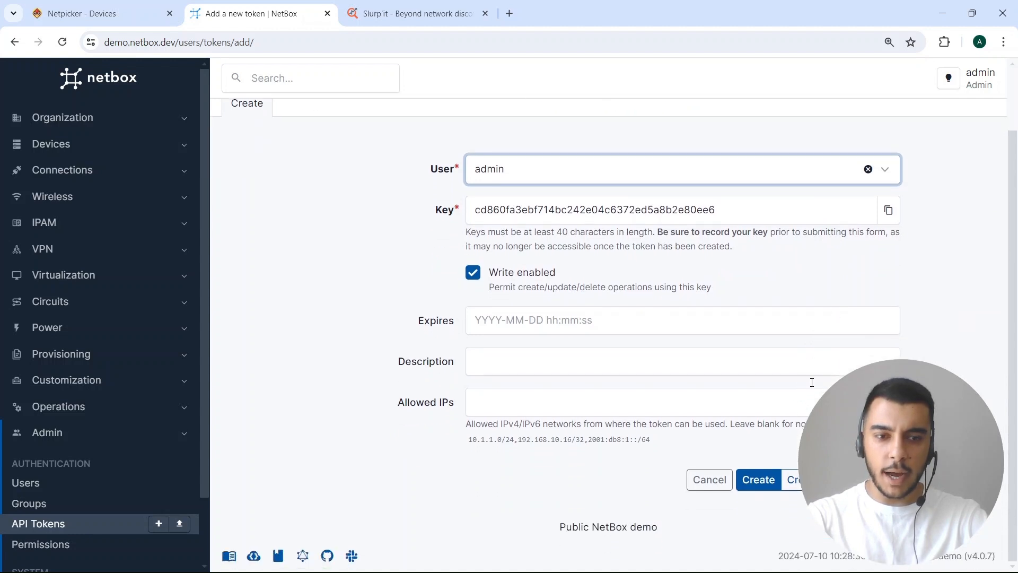
pyautogui.click(785, 483)
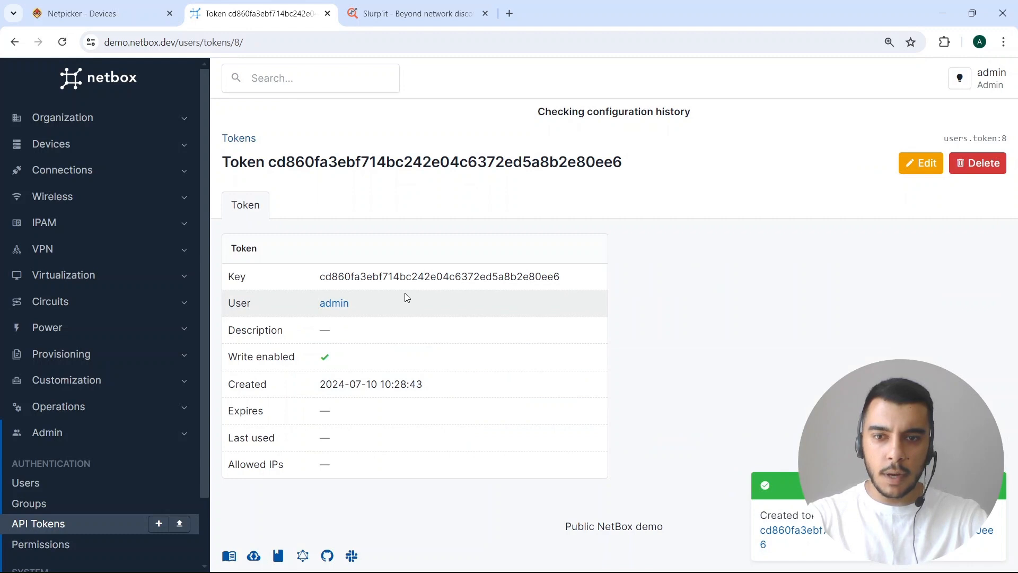
# Copy the new token's key, paste it as the Netbox API key in Netpicker's import form, and continue to the field mapping
pyautogui.doubleClick(352, 277)
pyautogui.hotkey('ctrl', 'c')
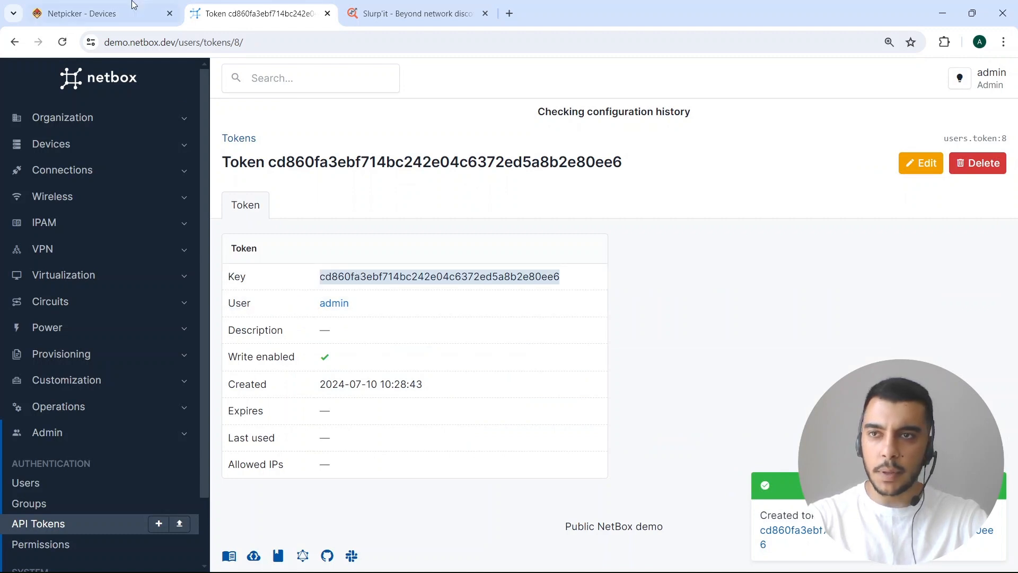
pyautogui.hotkey('ctrl', 'shift', 'Tab')
pyautogui.tripleClick(552, 262)
pyautogui.hotkey('ctrl', 'v')
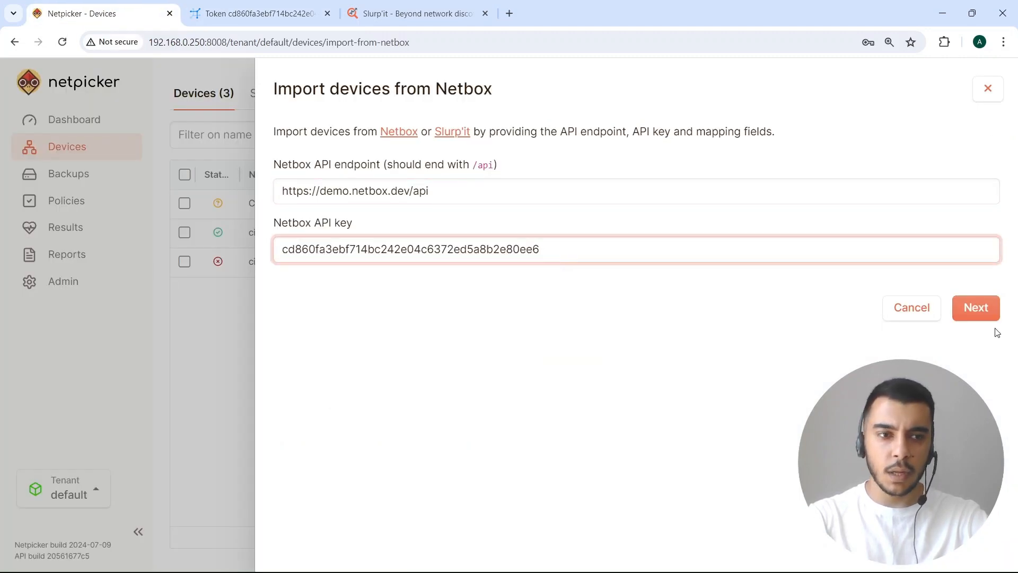
pyautogui.click(978, 307)
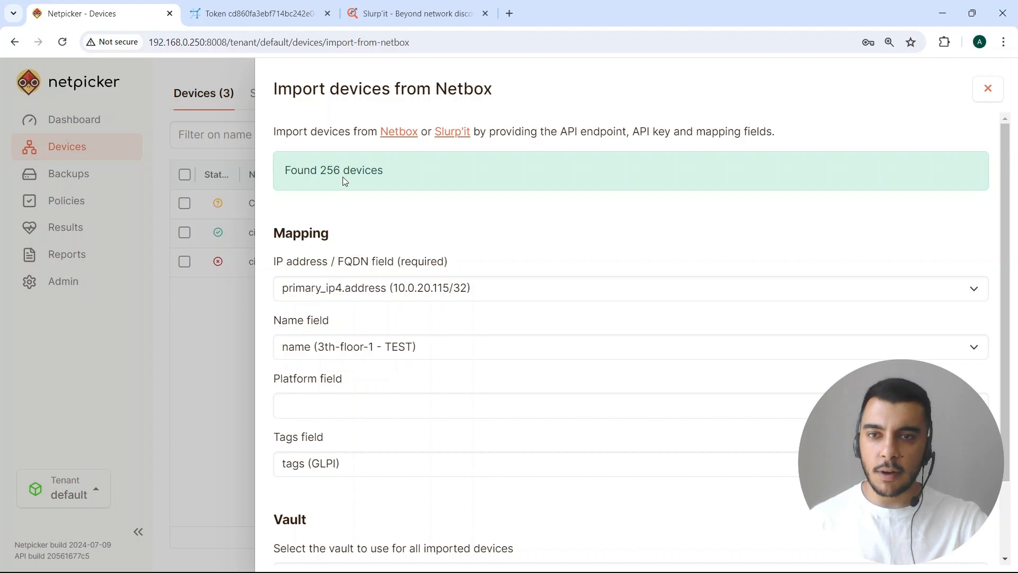
# Review the import mapping, keep primary_ip4.address as the IP address field, and map the Platform field to platform
pyautogui.scroll(-2, 342, 220)
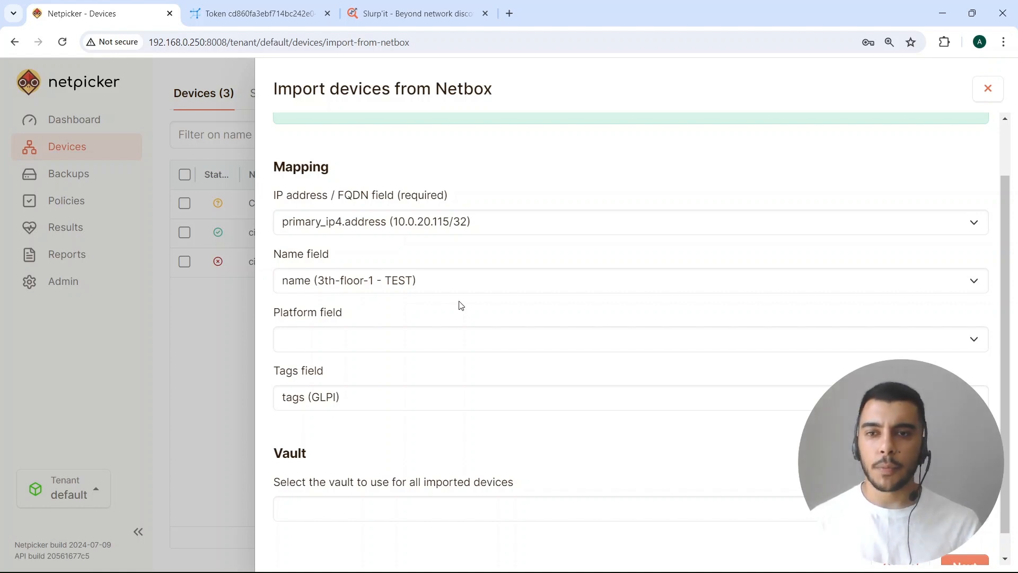
pyautogui.scroll(2, 425, 307)
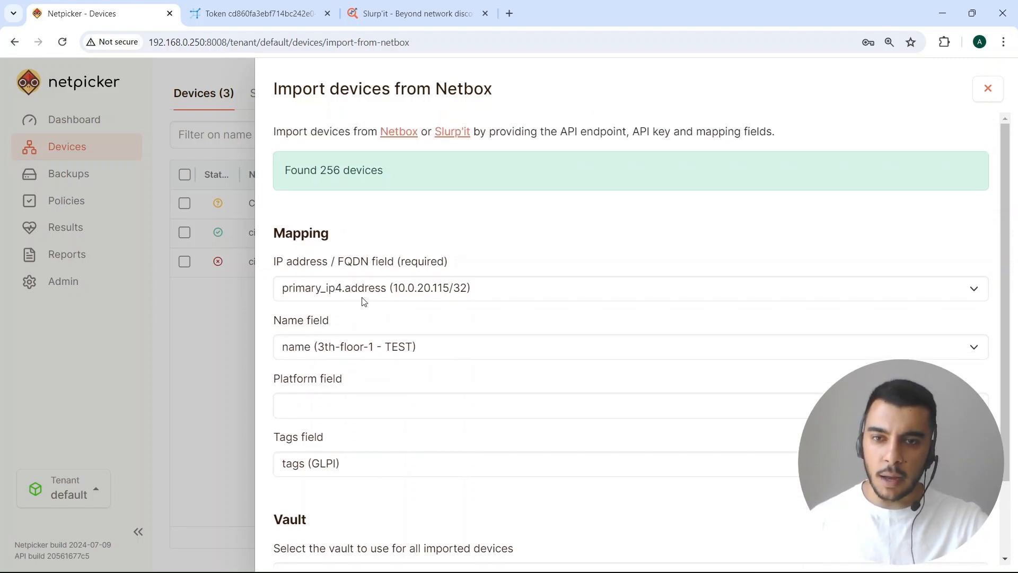
pyautogui.click(432, 289)
pyautogui.click(431, 287)
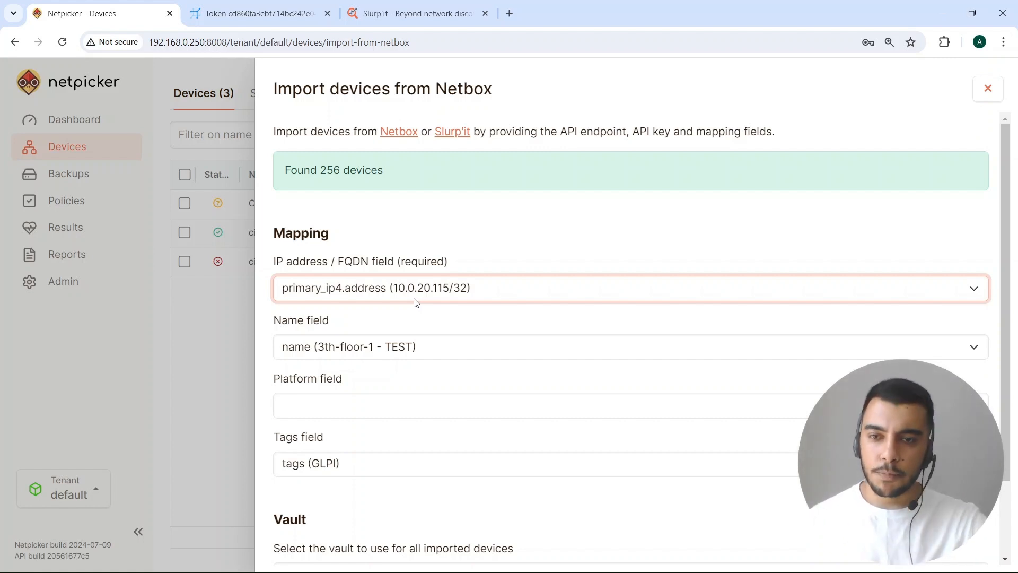
pyautogui.scroll(-1, 304, 352)
pyautogui.click(306, 345)
pyautogui.press('p')
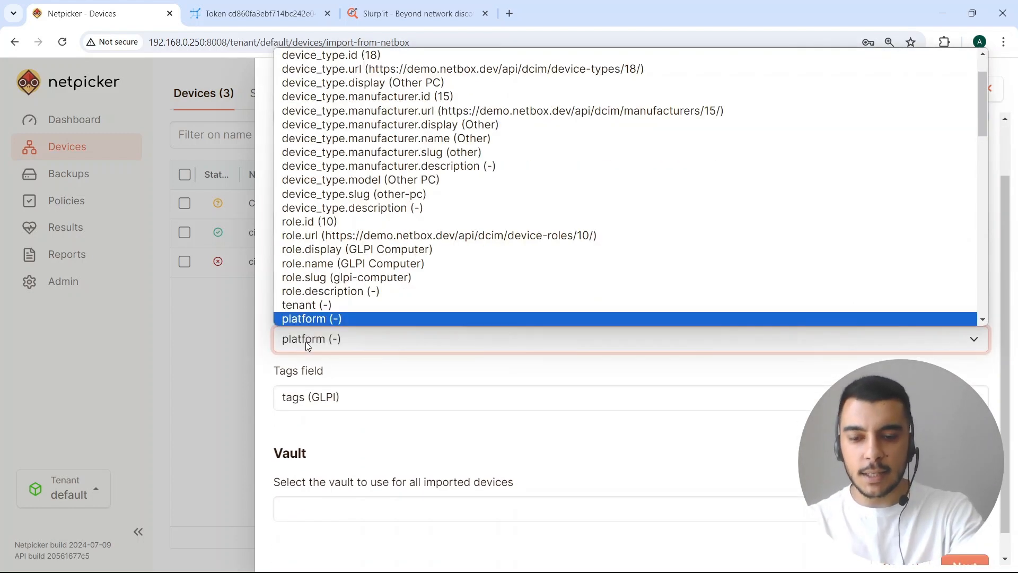
pyautogui.press('Return')
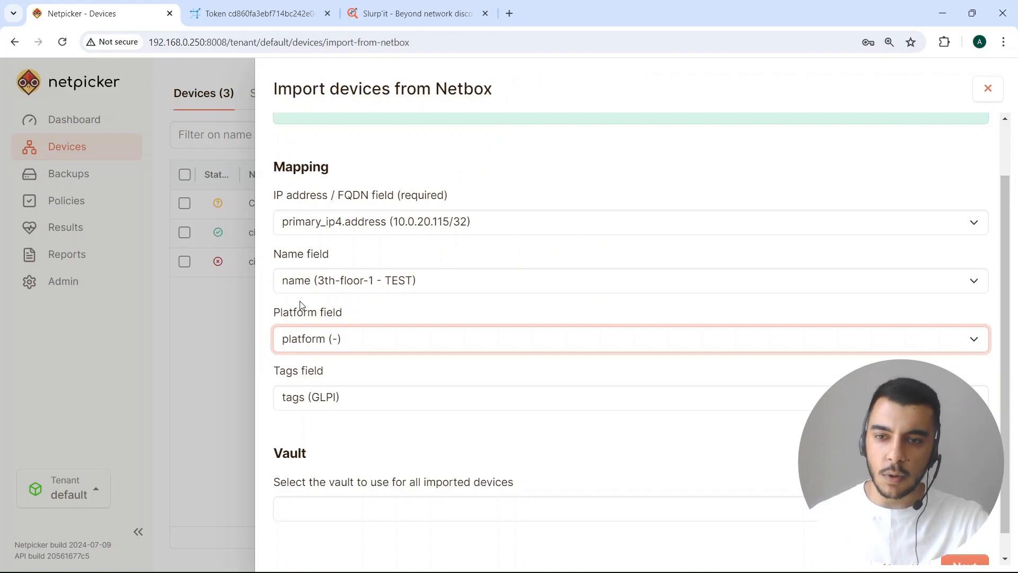
# Select the test vault for all imported devices and run the Netbox import
pyautogui.scroll(-1, 310, 363)
pyautogui.click(400, 485)
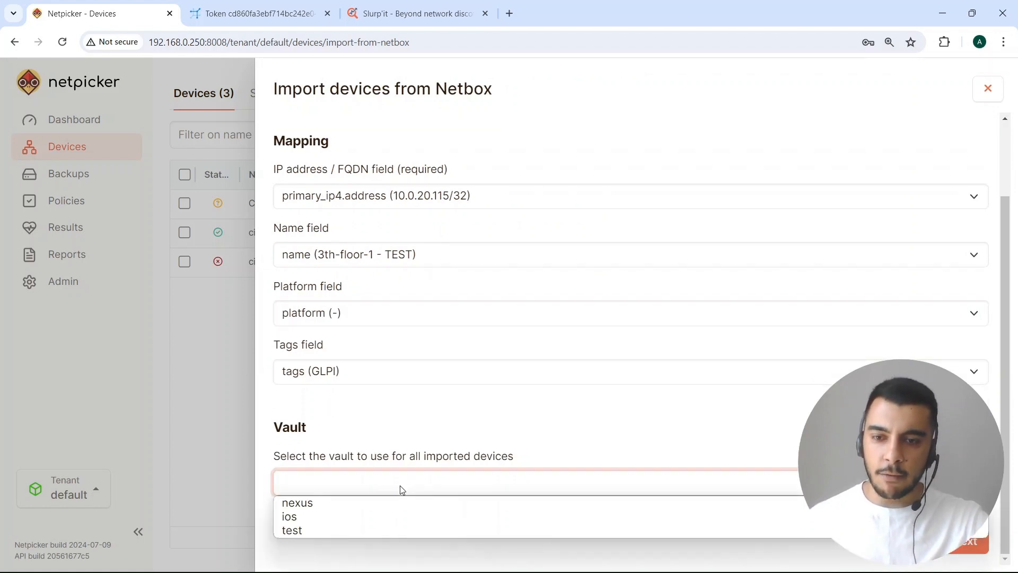
pyautogui.click(329, 529)
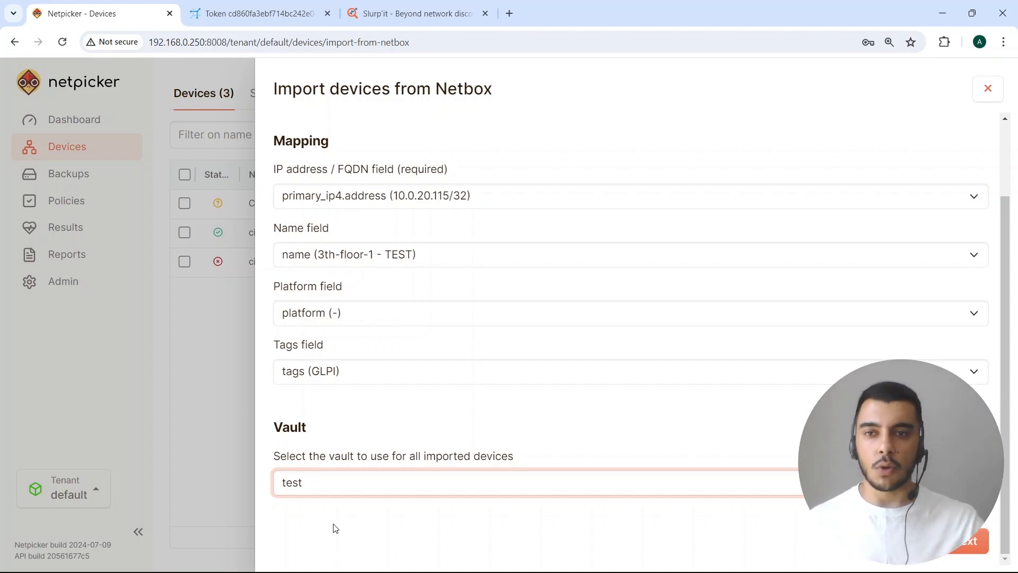
pyautogui.scroll(2, 413, 475)
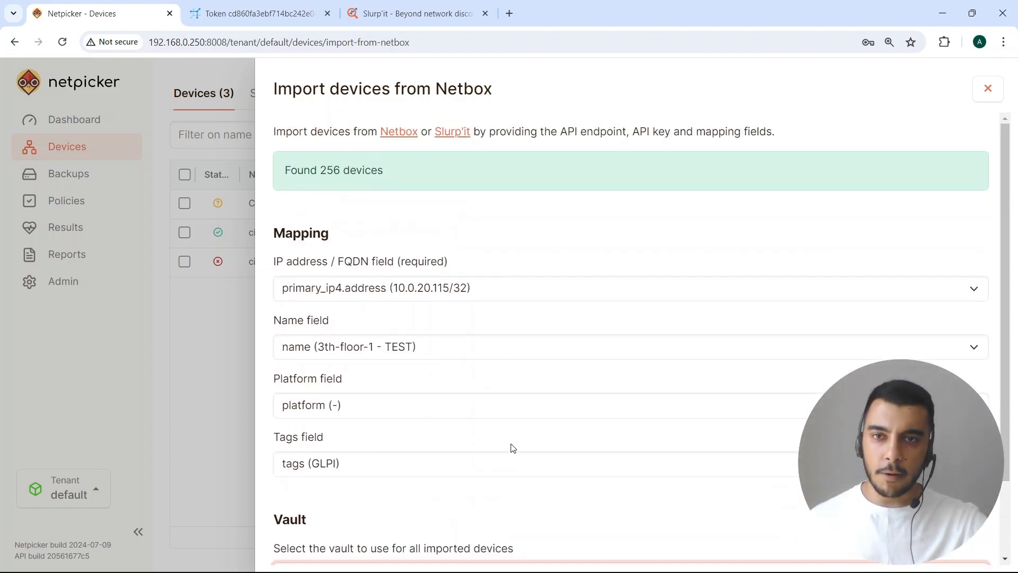
pyautogui.scroll(-2, 530, 464)
pyautogui.click(974, 552)
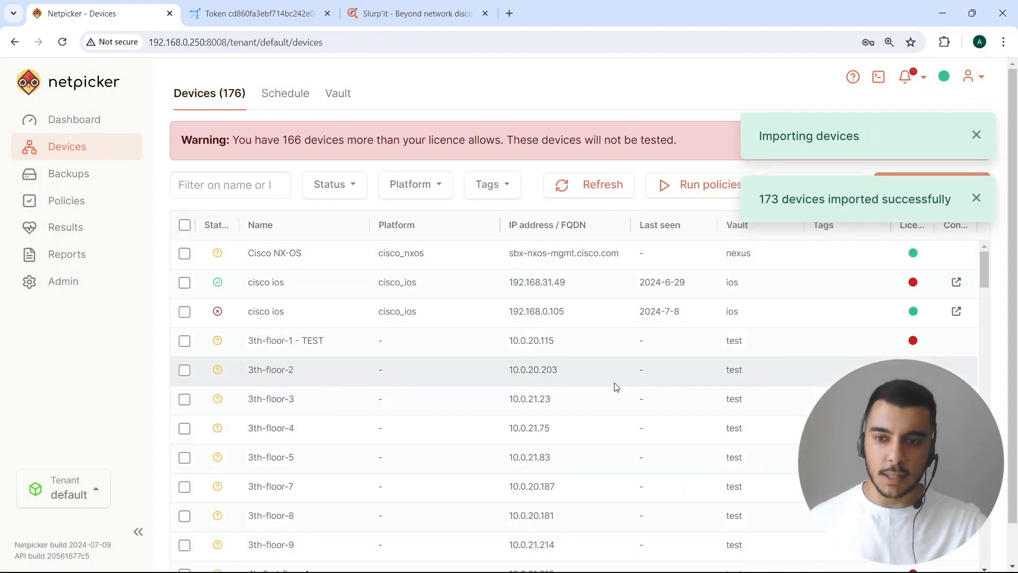
# Look through the device list to examine the devices imported from Netbox
pyautogui.scroll(-20, 620, 403)
pyautogui.scroll(-6, 610, 454)
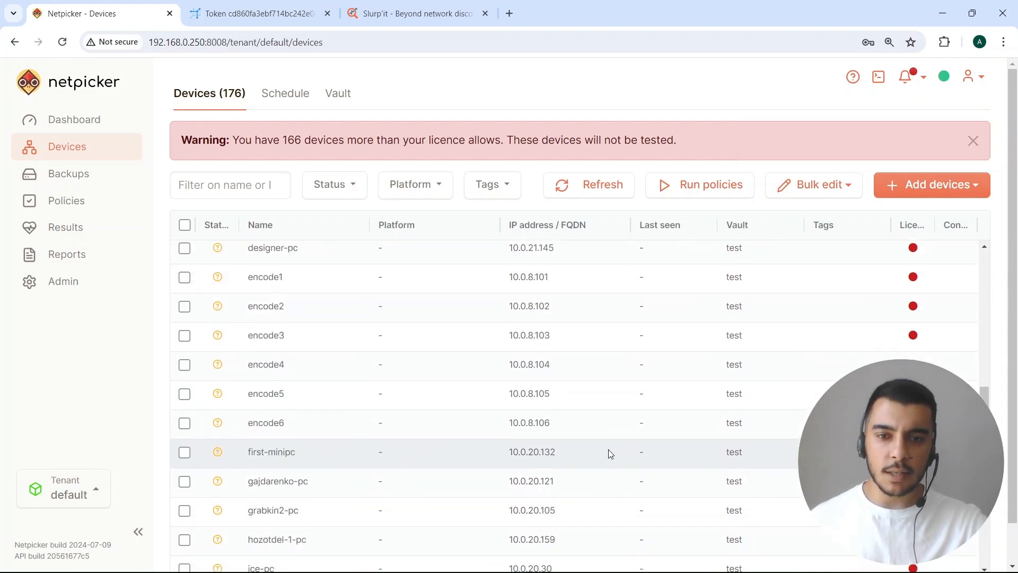
pyautogui.scroll(-8, 611, 454)
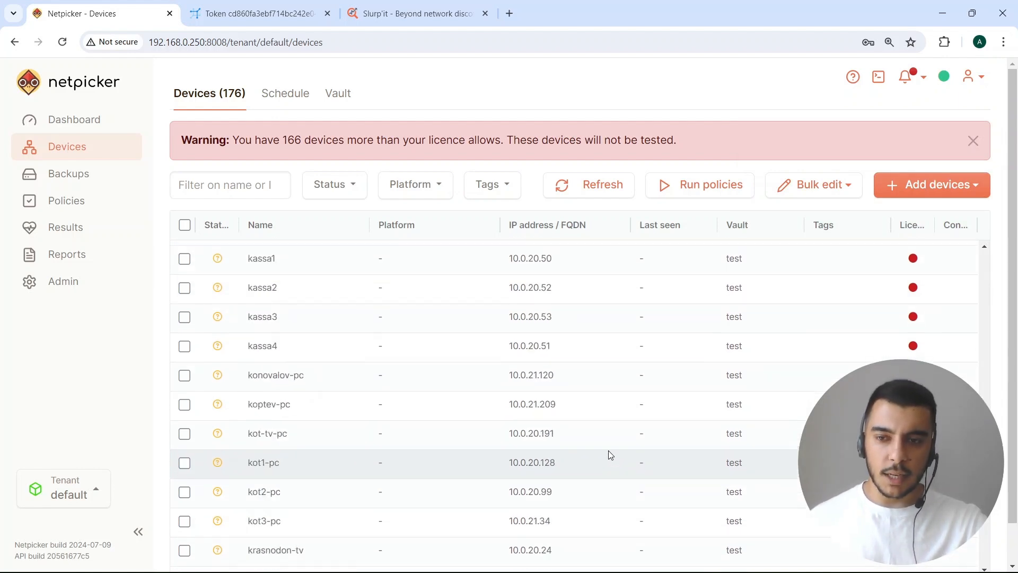
pyautogui.scroll(-12, 611, 454)
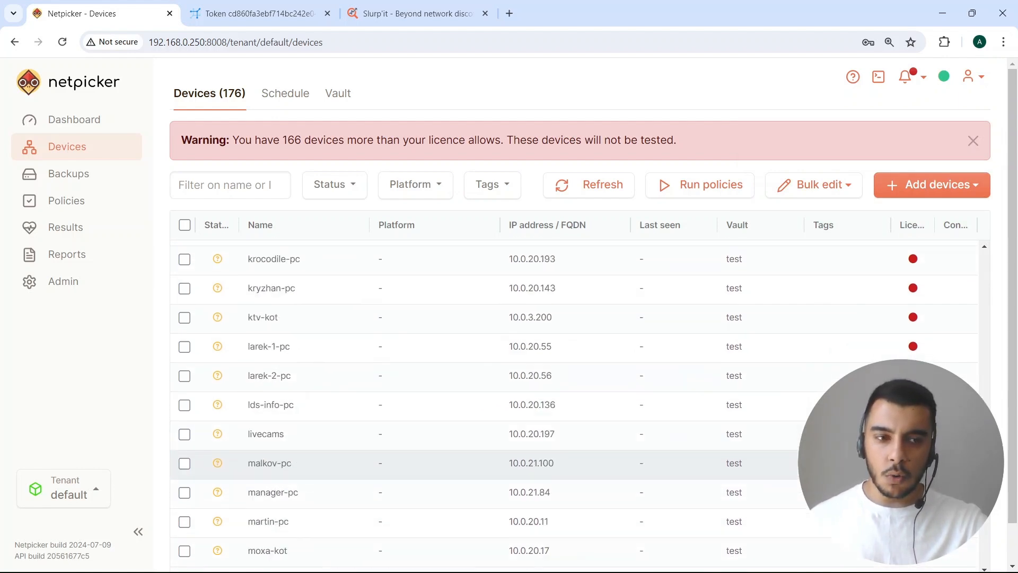
pyautogui.moveTo(981, 553); pyautogui.dragTo(980, 260)
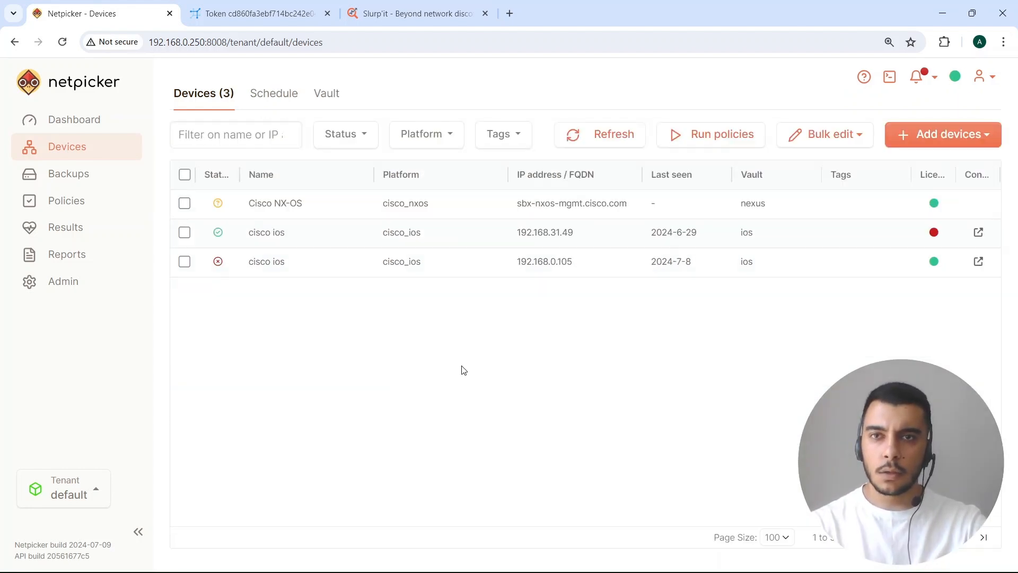
pyautogui.click(897, 135)
pyautogui.click(927, 213)
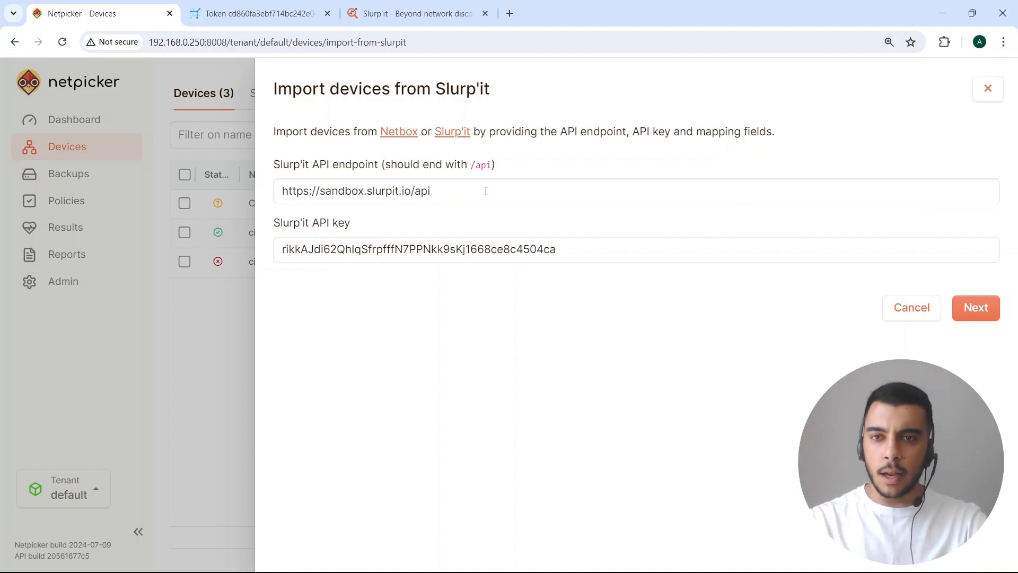
pyautogui.moveTo(457, 188); pyautogui.dragTo(288, 193)
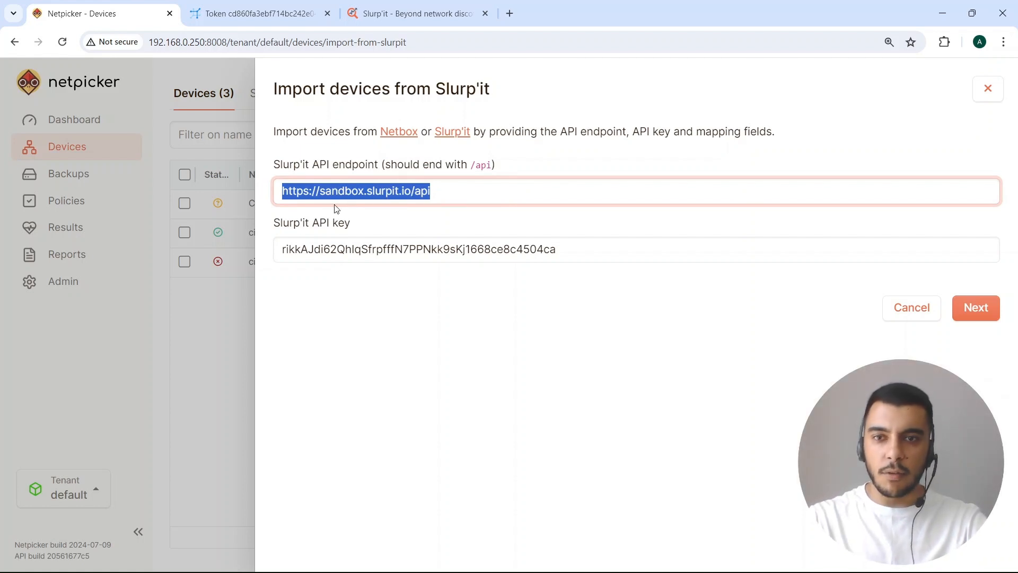
pyautogui.click(431, 199)
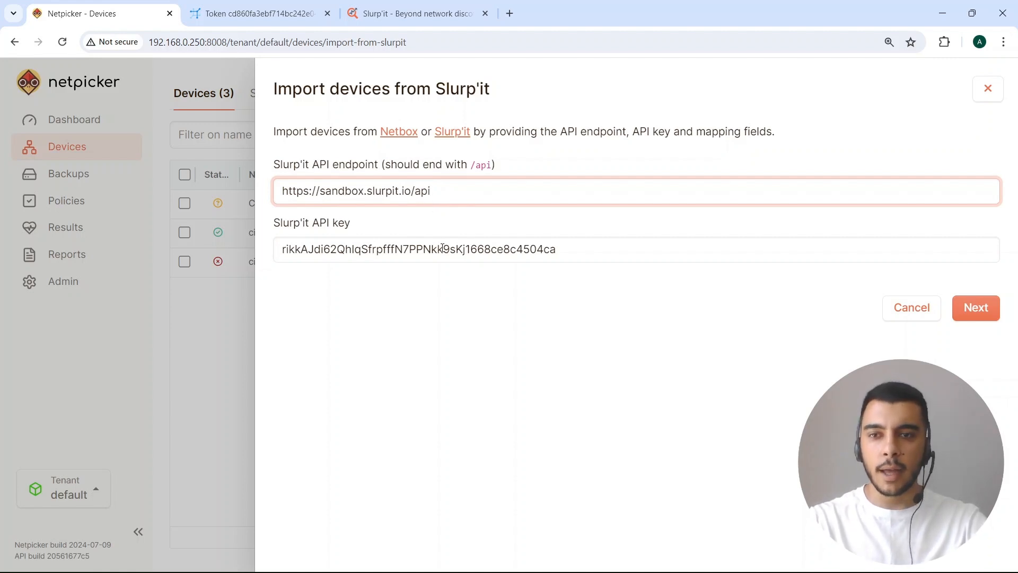
# Switch to the Slurp'it sandbox site and bring up the list of API keys in its administration area
pyautogui.click(414, 13)
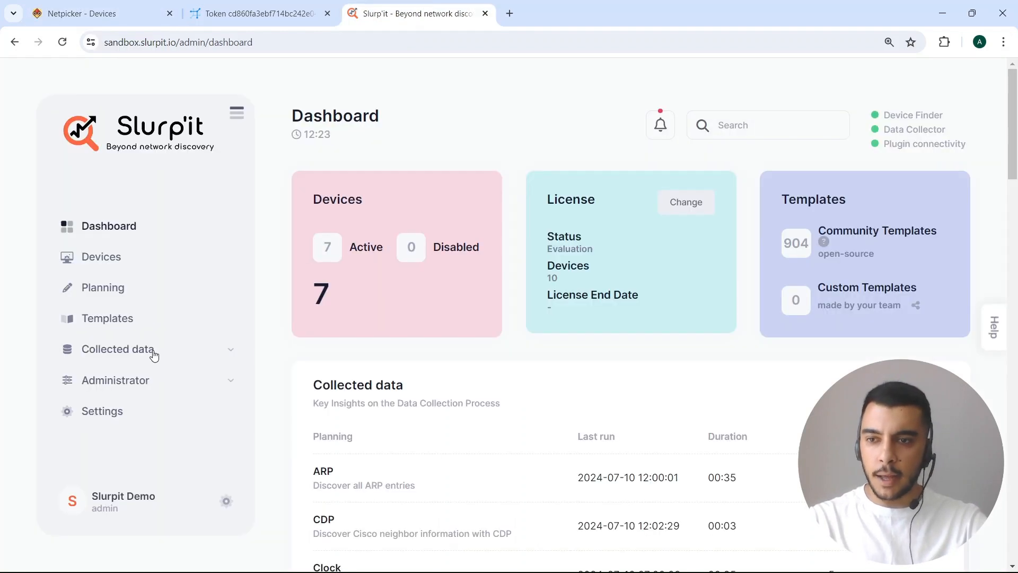
pyautogui.scroll(-3, 159, 355)
pyautogui.click(108, 418)
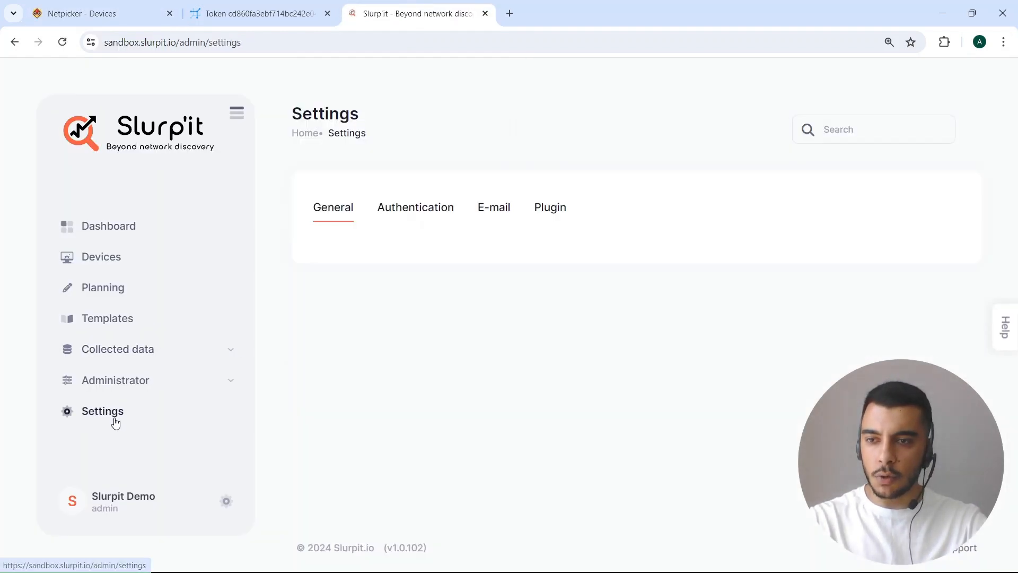
pyautogui.click(128, 384)
pyautogui.scroll(-2, 126, 392)
pyautogui.click(108, 305)
pyautogui.scroll(-3, 387, 318)
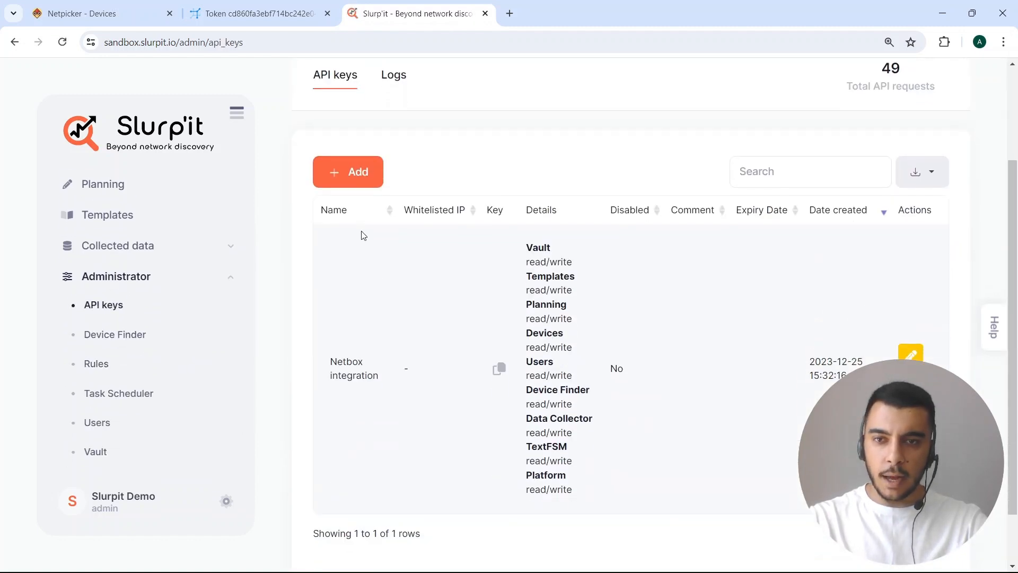
# Create a Slurp'it API key named "import to netpicker" with read and write permissions for all roles
pyautogui.click(354, 170)
pyautogui.click(361, 153)
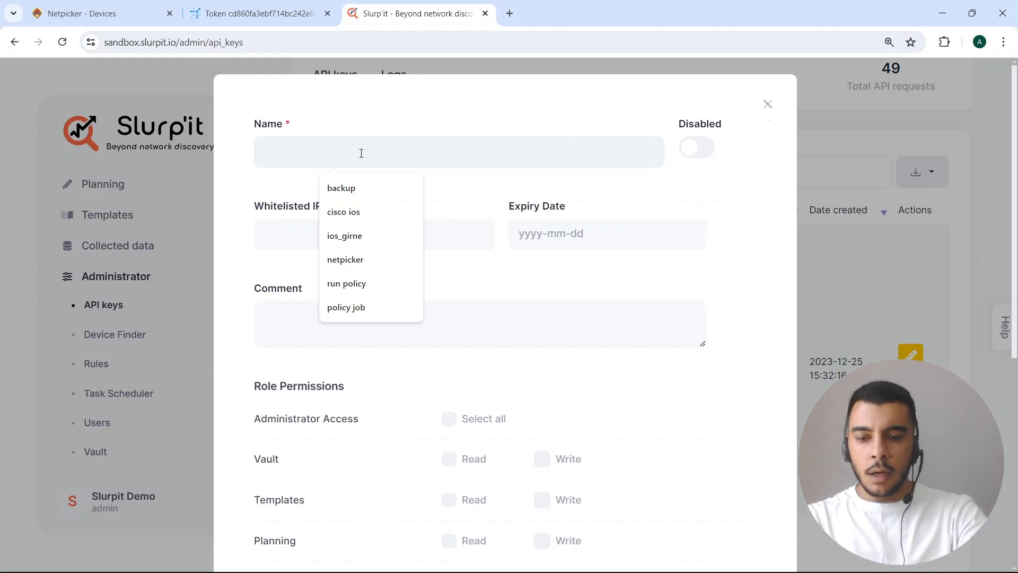
pyautogui.write('import to netpicker')
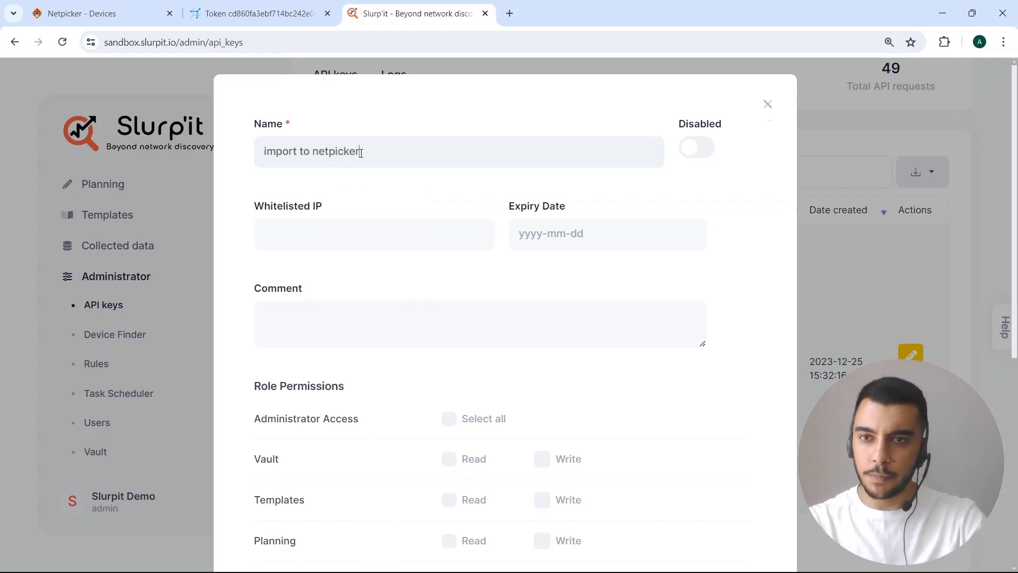
pyautogui.scroll(-2, 395, 309)
pyautogui.click(449, 288)
pyautogui.scroll(-4, 325, 379)
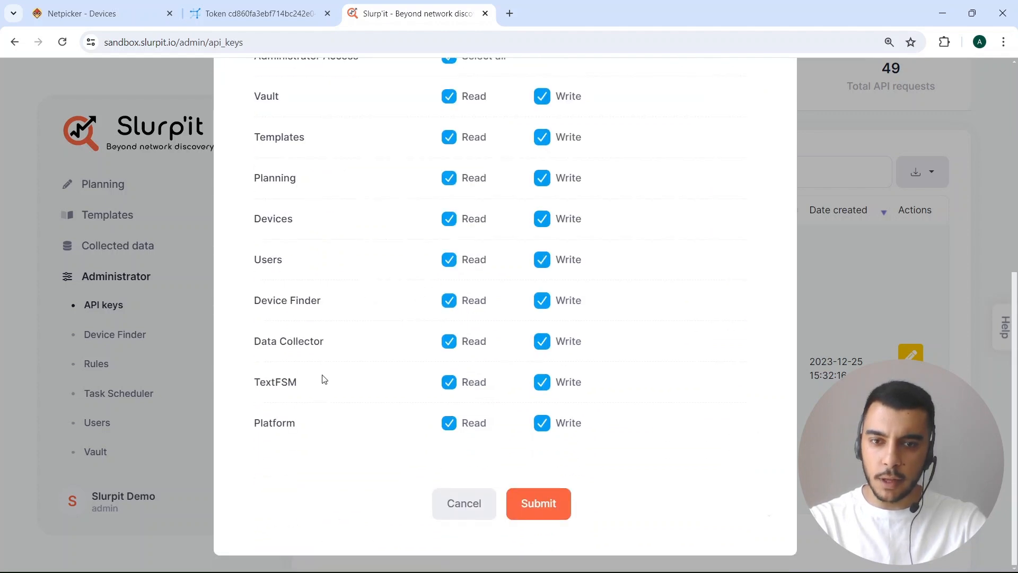
pyautogui.click(552, 499)
# Copy the "import to netpicker" API key, switch to Netpicker, paste it as the Slurp'it import's API key and continue to the field mapping
pyautogui.scroll(-1, 533, 413)
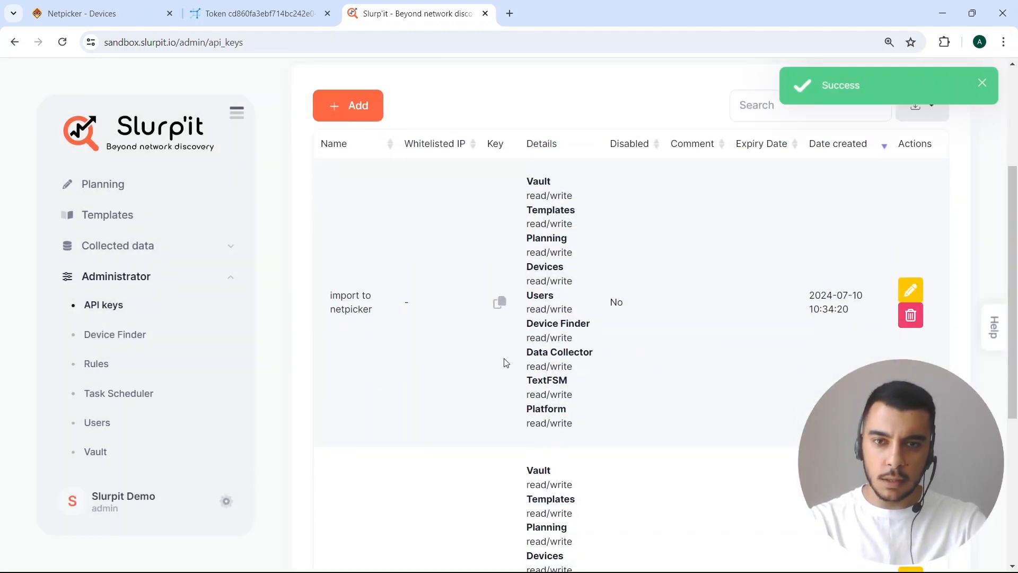
pyautogui.click(499, 302)
pyautogui.click(119, 15)
pyautogui.click(456, 249)
pyautogui.hotkey('ctrl', 'a')
pyautogui.hotkey('ctrl', 'v')
pyautogui.click(991, 315)
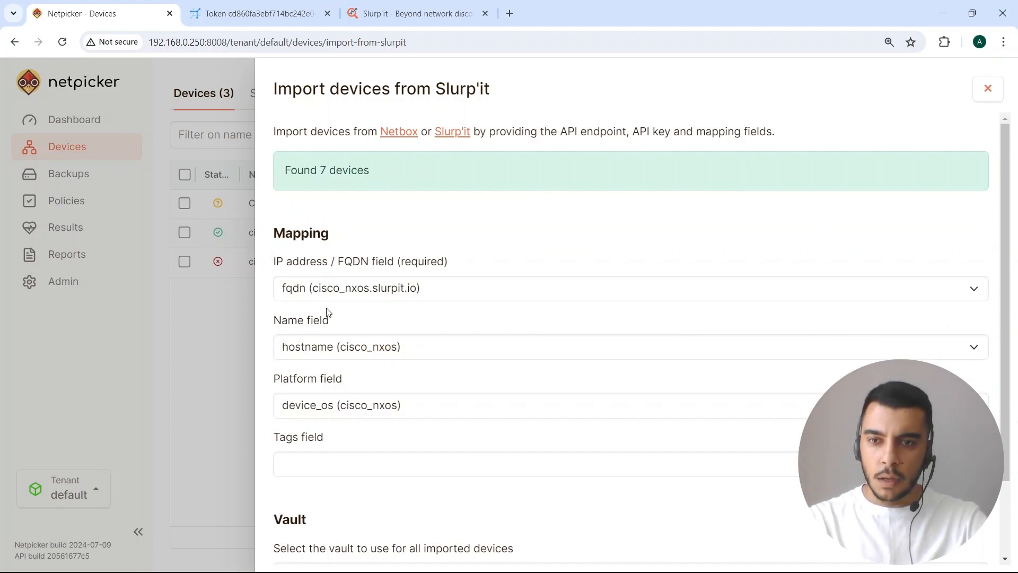
# Keep the suggested field mapping, select the test vault for all imported devices and run the Slurp'it import
pyautogui.scroll(-1, 326, 314)
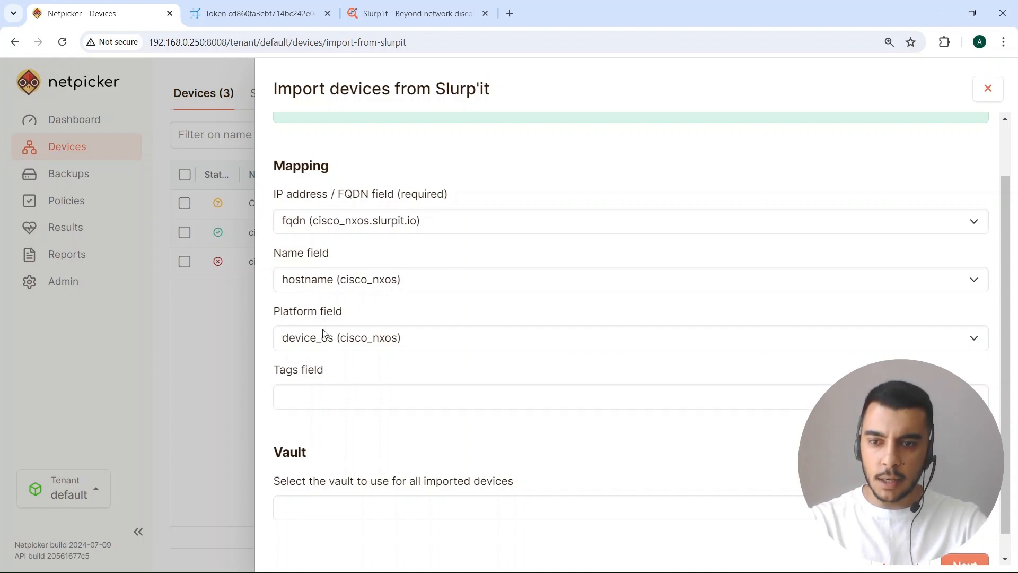
pyautogui.scroll(-1, 331, 345)
pyautogui.click(332, 481)
pyautogui.click(332, 514)
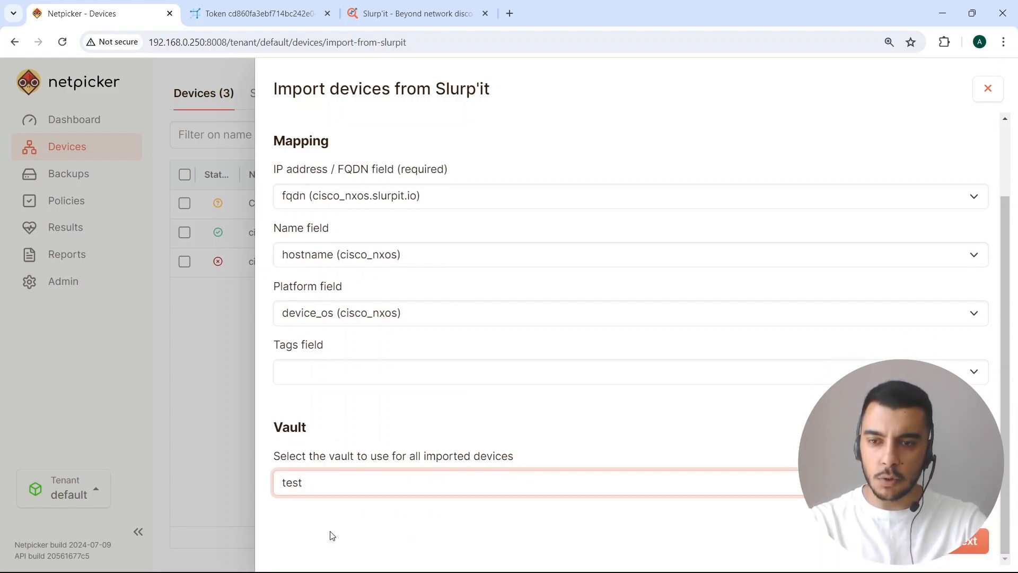
pyautogui.click(974, 543)
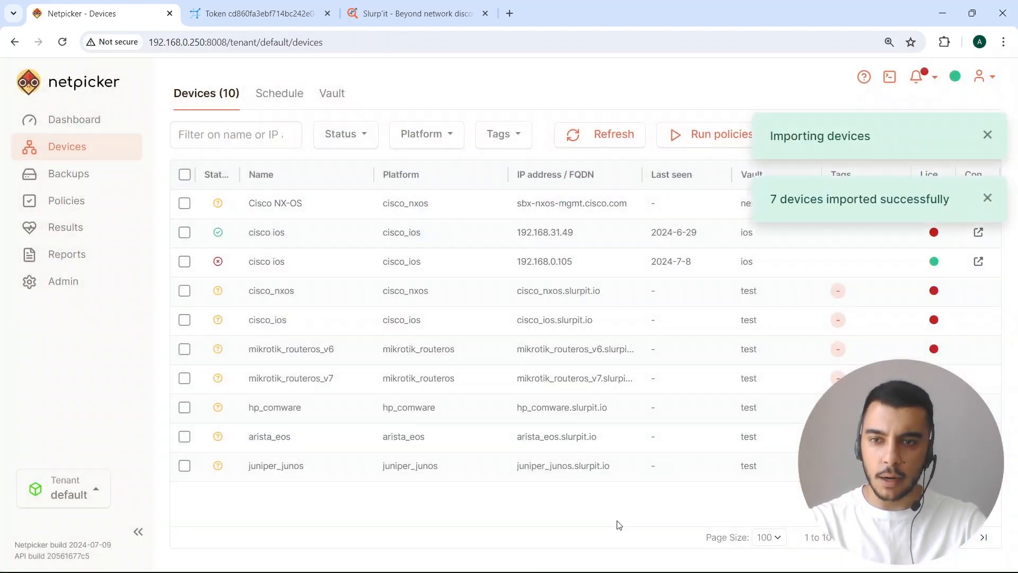